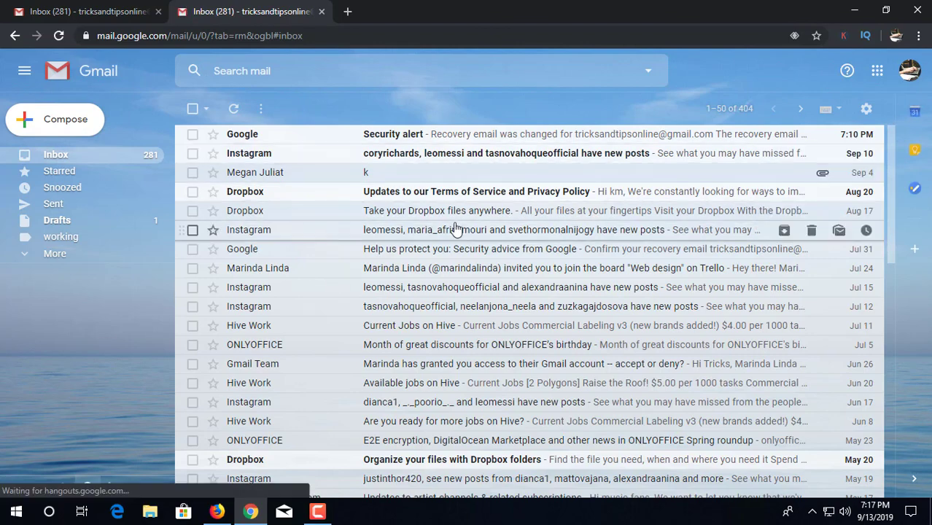
Step: Close the first of the two Gmail tabs and return the remaining inbox to the top
{"action": "left_click", "coordinate": [158, 12]}
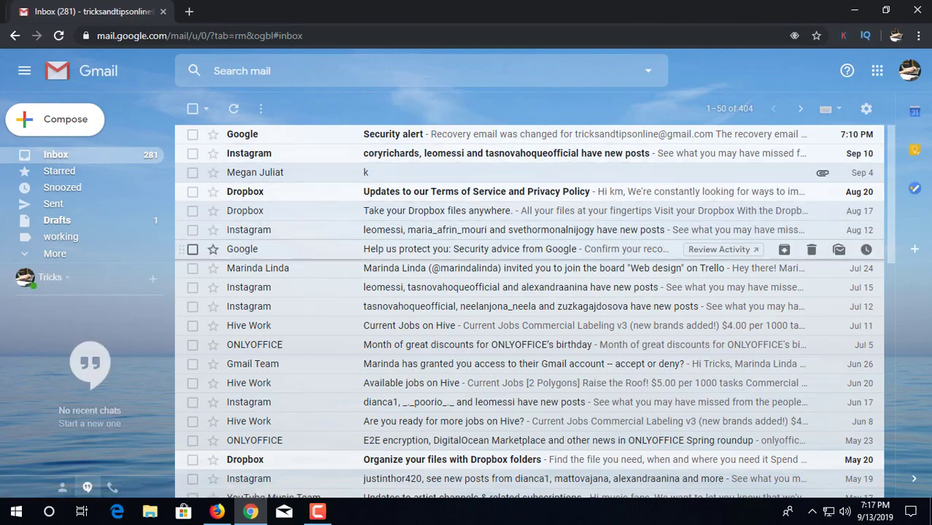
{"action": "scroll", "coordinate": [615, 229], "scroll_direction": "down", "scroll_amount": 1}
{"action": "scroll", "coordinate": [615, 229], "scroll_direction": "down", "scroll_amount": 5}
{"action": "scroll", "coordinate": [615, 229], "scroll_direction": "up", "scroll_amount": 5}
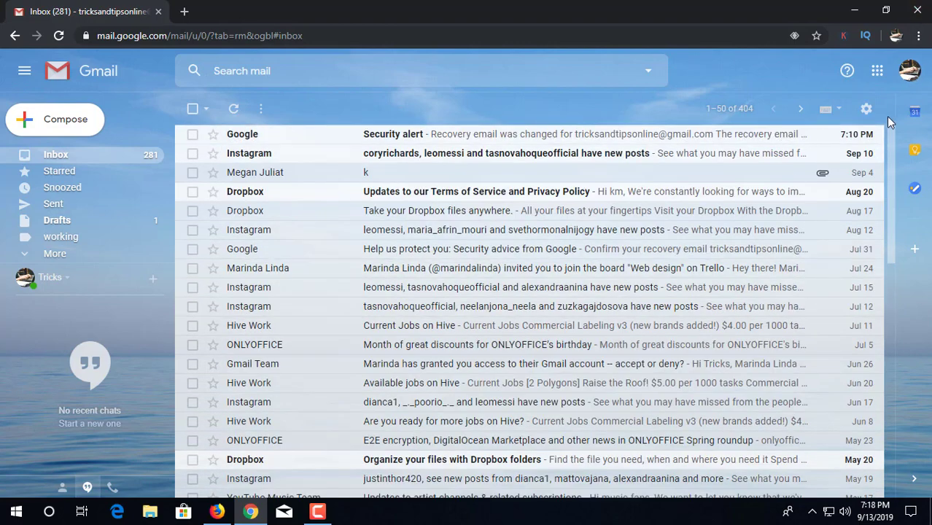
Step: Start a new email and add a blank line above the signature in its body
{"action": "left_click", "coordinate": [80, 125]}
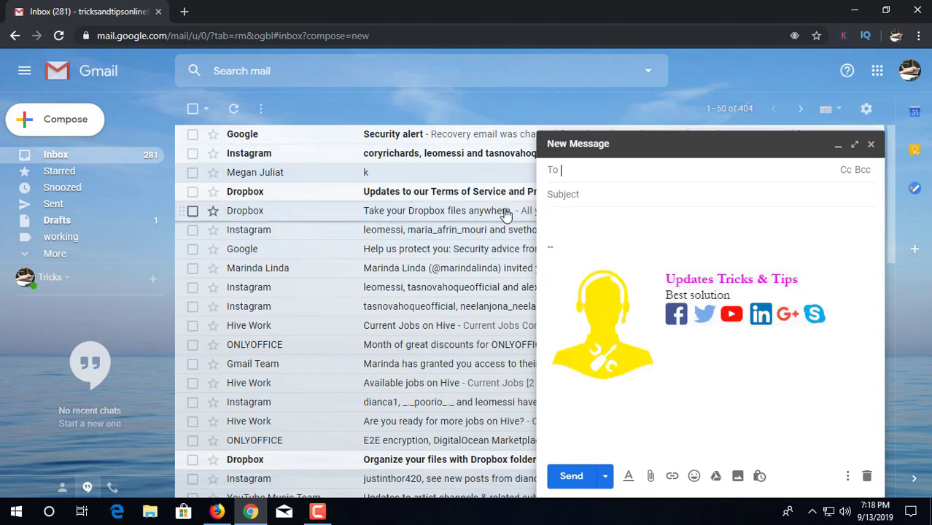
{"action": "left_click", "coordinate": [555, 214]}
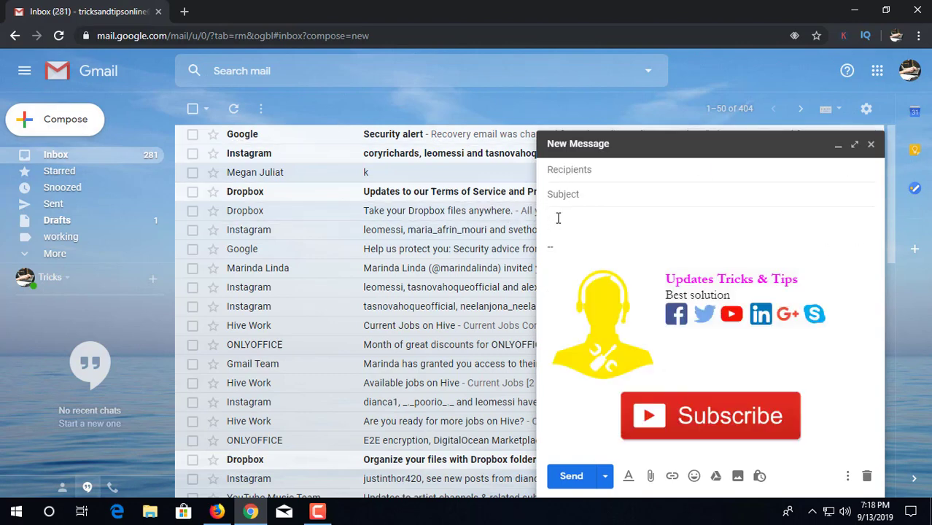
{"action": "key", "text": "Return"}
{"action": "left_click", "coordinate": [570, 168]}
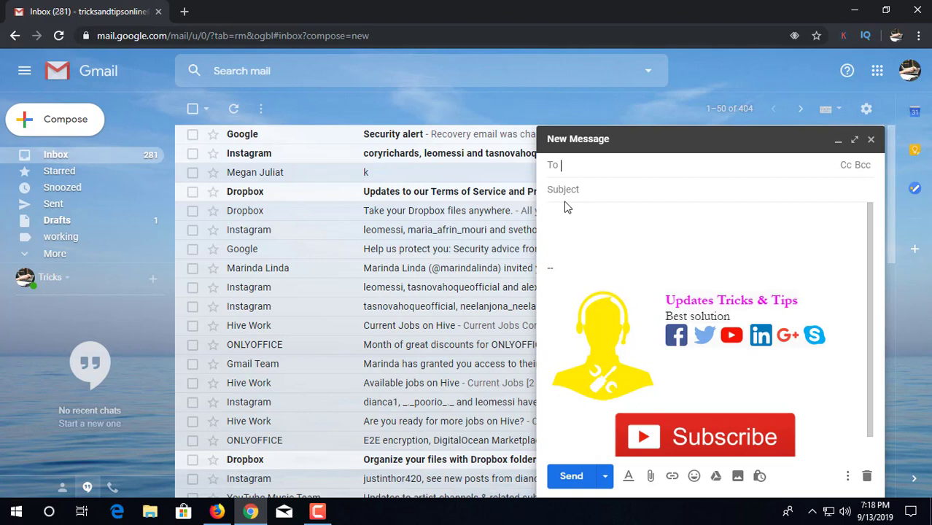
{"action": "left_click", "coordinate": [567, 189]}
{"action": "type", "text": "Asainnme"}
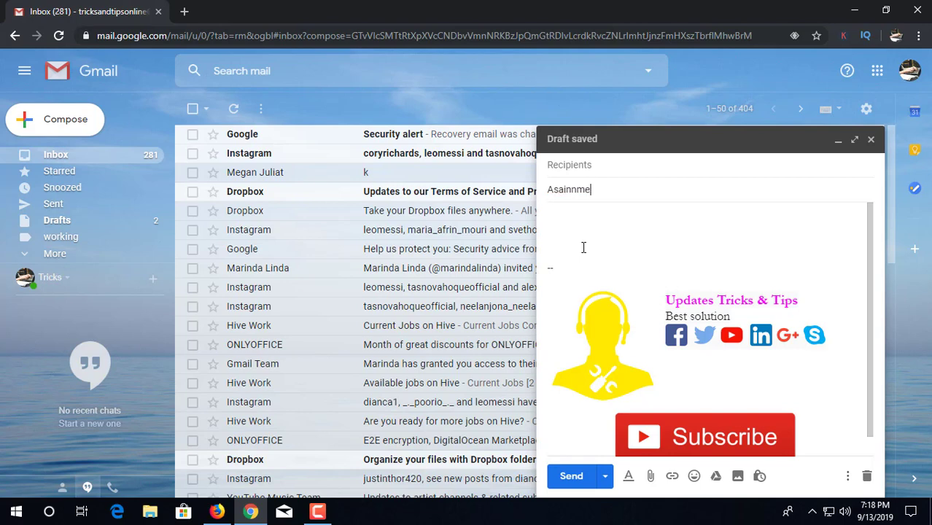
Step: Correct the misspelled subject to 'Assignment' using the spelling suggestion
{"action": "type", "text": "nt"}
{"action": "double_click", "coordinate": [565, 190]}
{"action": "right_click", "coordinate": [560, 191]}
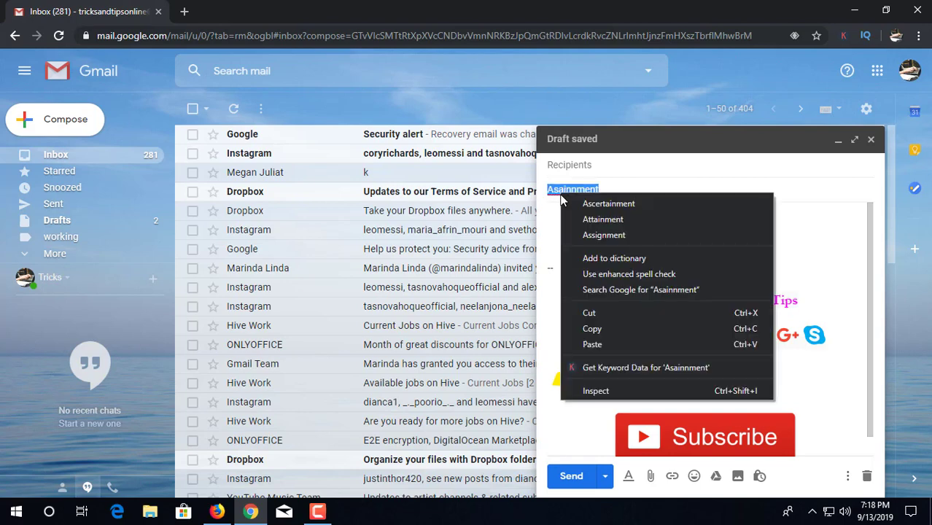
{"action": "left_click", "coordinate": [644, 236]}
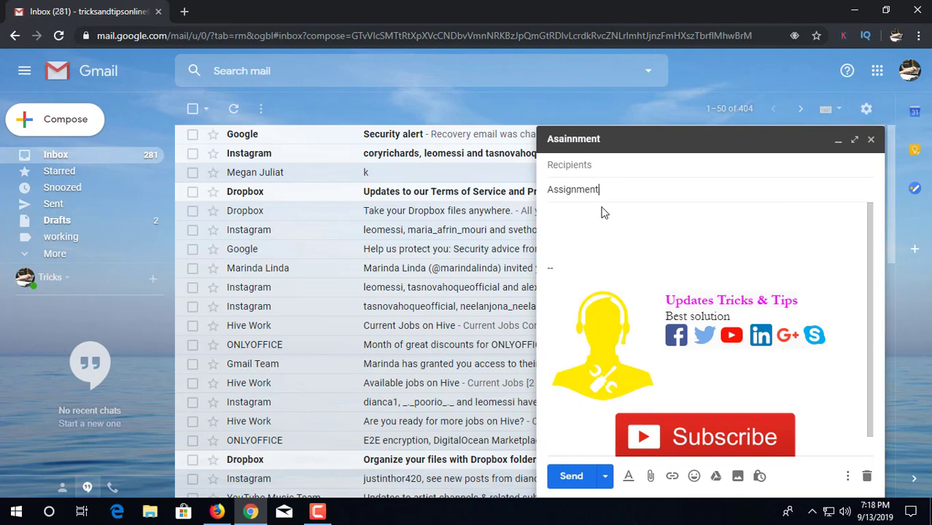
{"action": "left_click", "coordinate": [589, 164]}
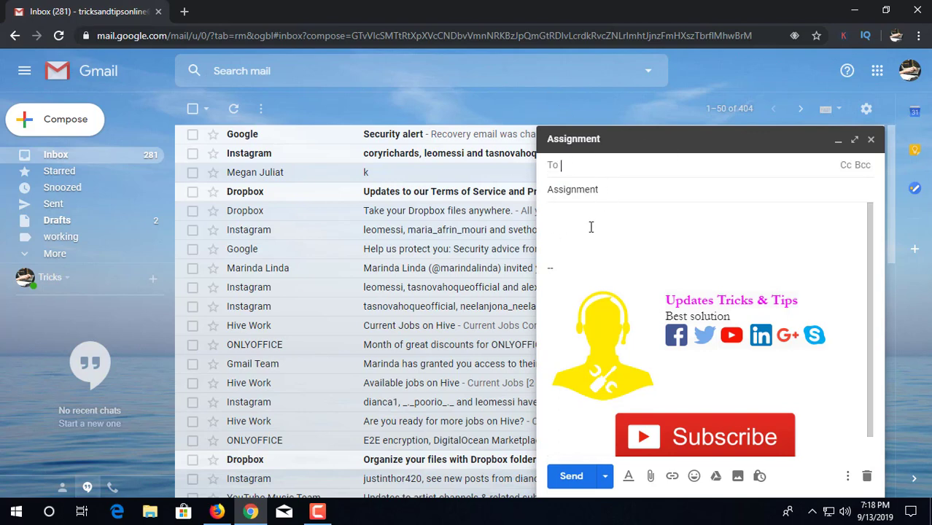
{"action": "left_click", "coordinate": [592, 228]}
Step: Clear the stray letter from the draft's To field, leaving it unaddressed
{"action": "left_click", "coordinate": [619, 162]}
{"action": "type", "text": "t"}
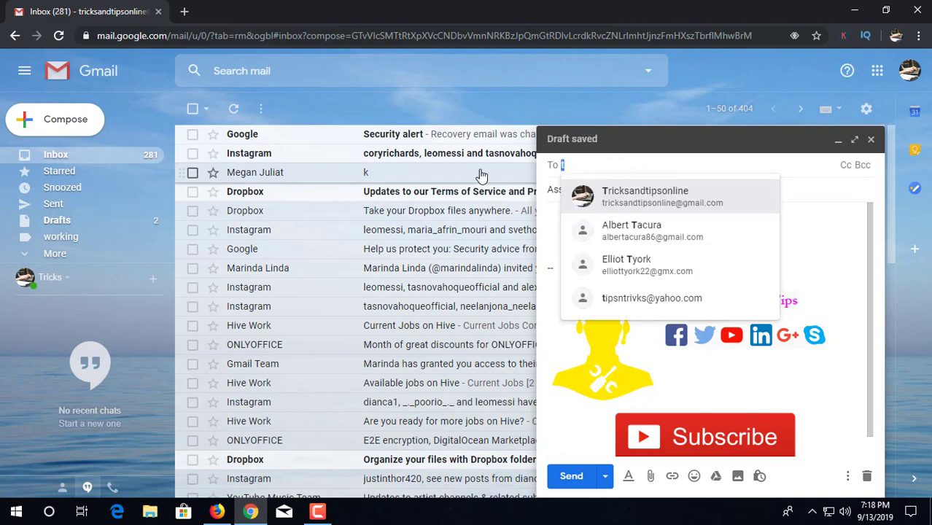
{"action": "key", "text": "BackSpace"}
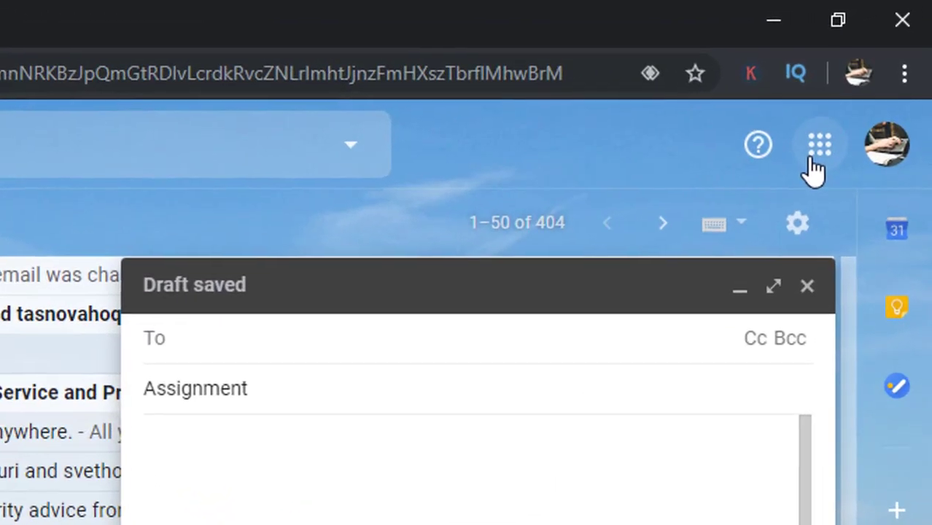
Step: Open Google Contacts from the Google apps grid
{"action": "left_click", "coordinate": [876, 71]}
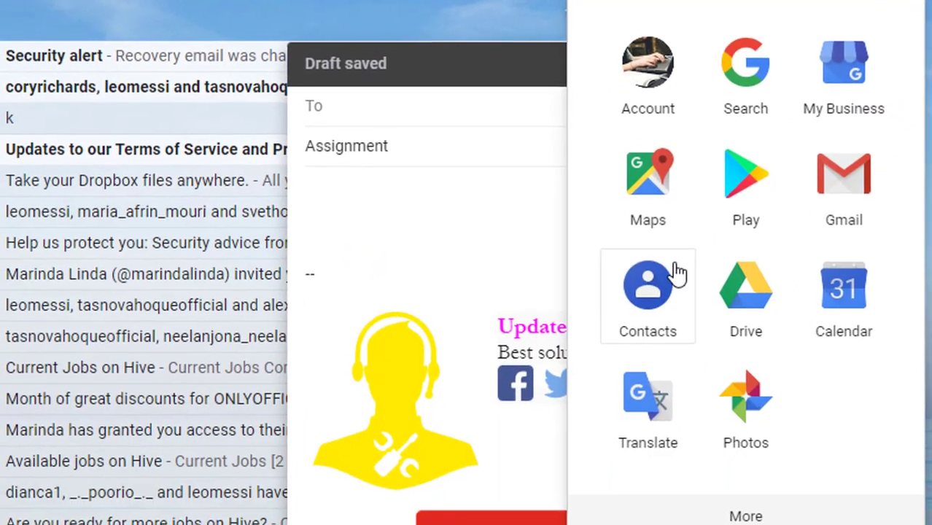
{"action": "scroll", "coordinate": [683, 270], "scroll_direction": "down", "scroll_amount": 3}
{"action": "scroll", "coordinate": [683, 269], "scroll_direction": "up", "scroll_amount": 3}
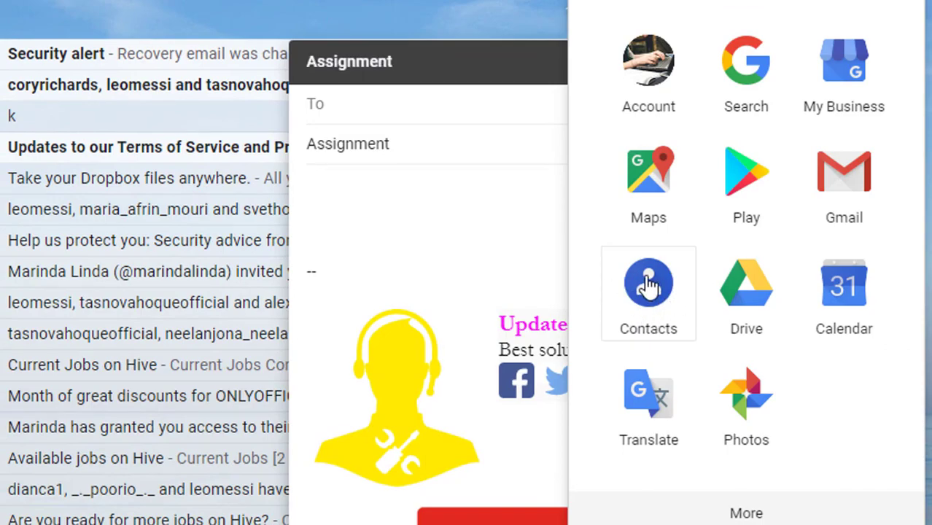
{"action": "left_click", "coordinate": [648, 284]}
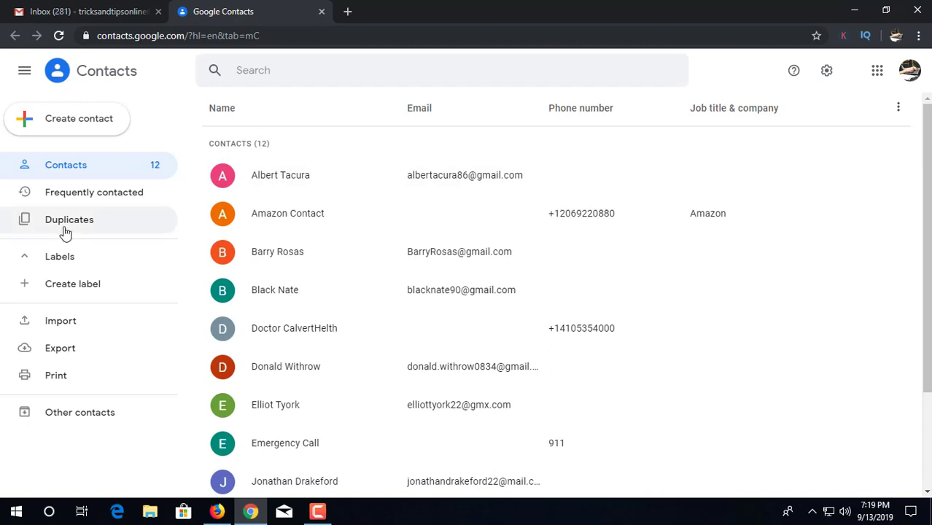
Step: Start a new contact label named 'Team 1' from the sidebar's Create label option
{"action": "scroll", "coordinate": [297, 262], "scroll_direction": "down", "scroll_amount": 2}
{"action": "scroll", "coordinate": [299, 272], "scroll_direction": "up", "scroll_amount": 2}
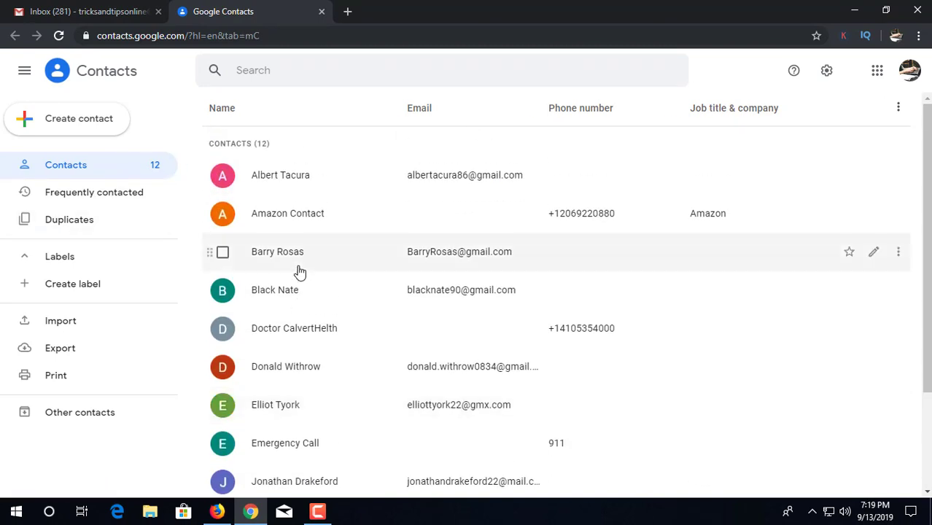
{"action": "scroll", "coordinate": [299, 275], "scroll_direction": "down", "scroll_amount": 2}
{"action": "scroll", "coordinate": [299, 273], "scroll_direction": "up", "scroll_amount": 2}
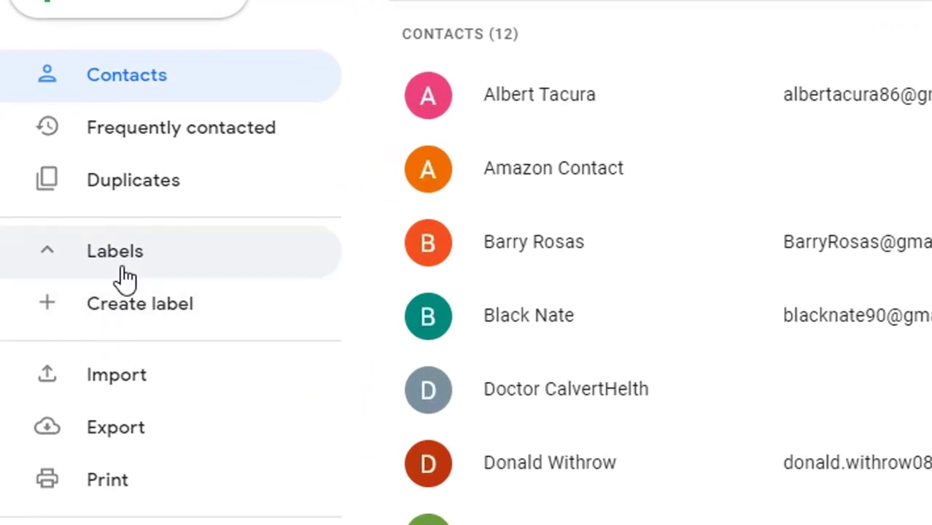
{"action": "left_click", "coordinate": [124, 314]}
{"action": "type", "text": "Team 1"}
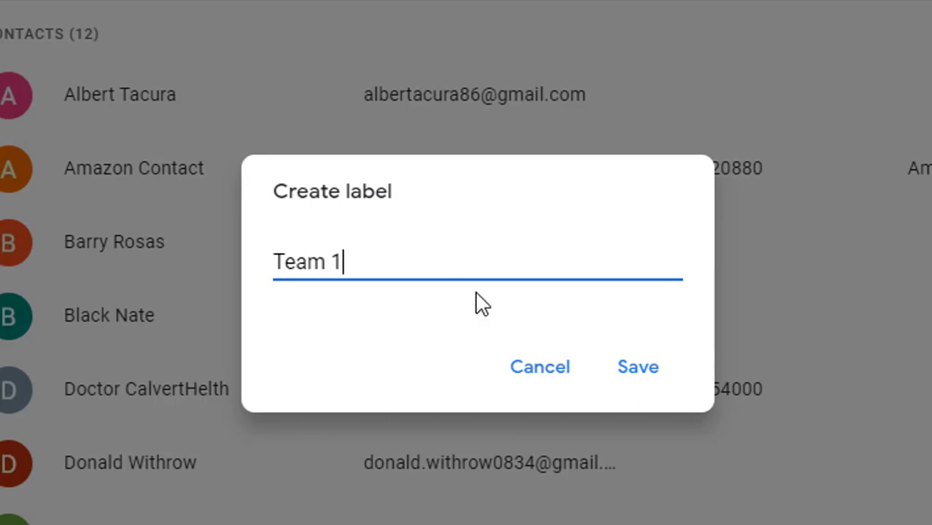
Step: Confirm the Create label dialog to save 'Team 1'
{"action": "left_click", "coordinate": [623, 374]}
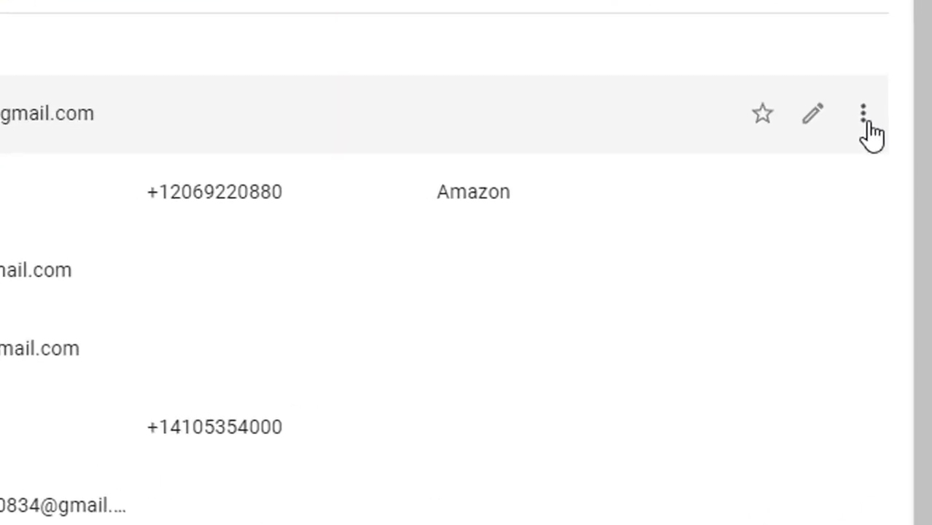
{"action": "left_click", "coordinate": [863, 114]}
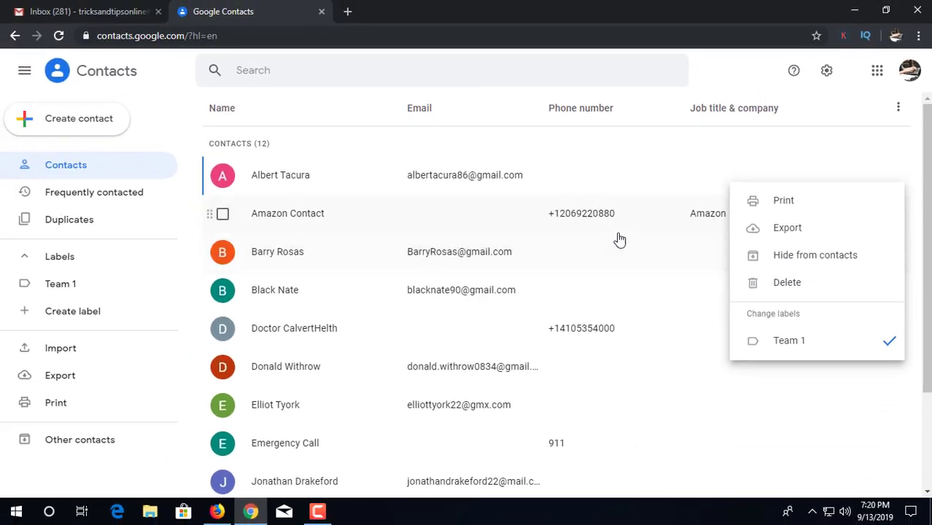
{"action": "left_click", "coordinate": [875, 147]}
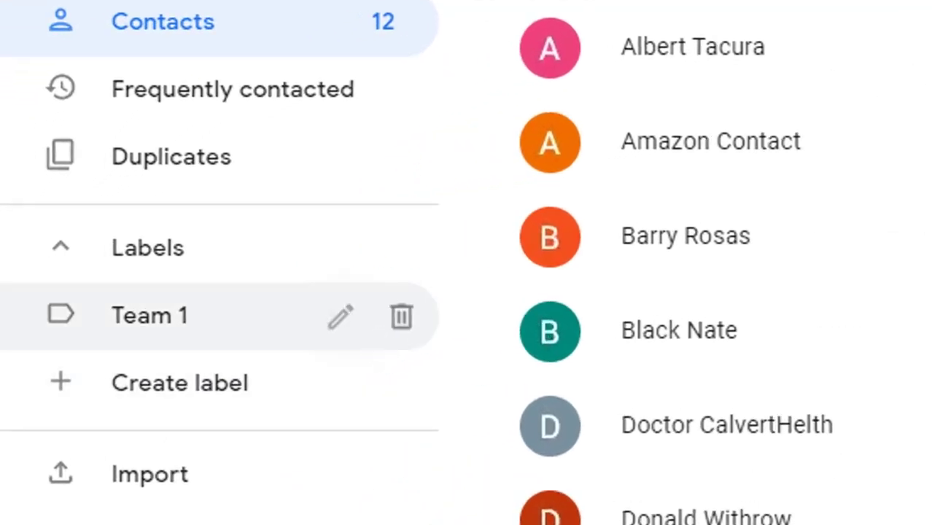
{"action": "mouse_move", "coordinate": [306, 252]}
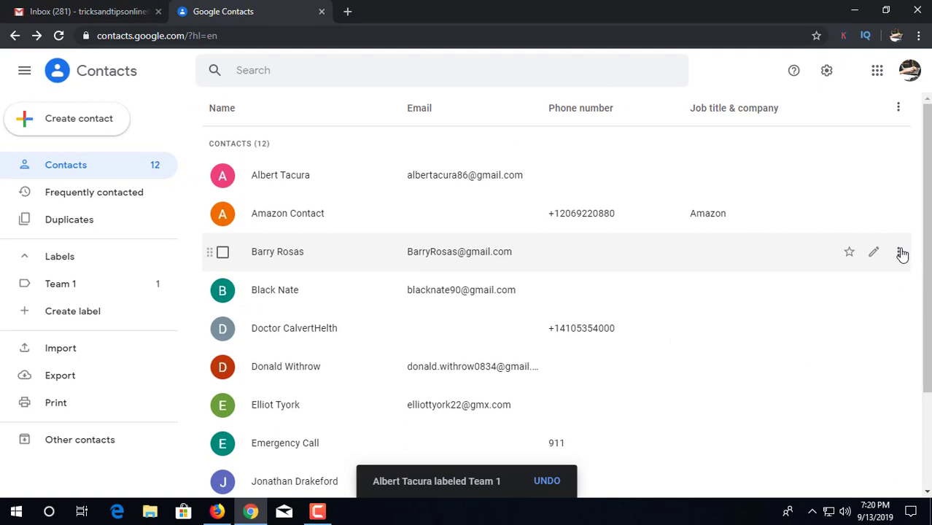
{"action": "left_click", "coordinate": [902, 253]}
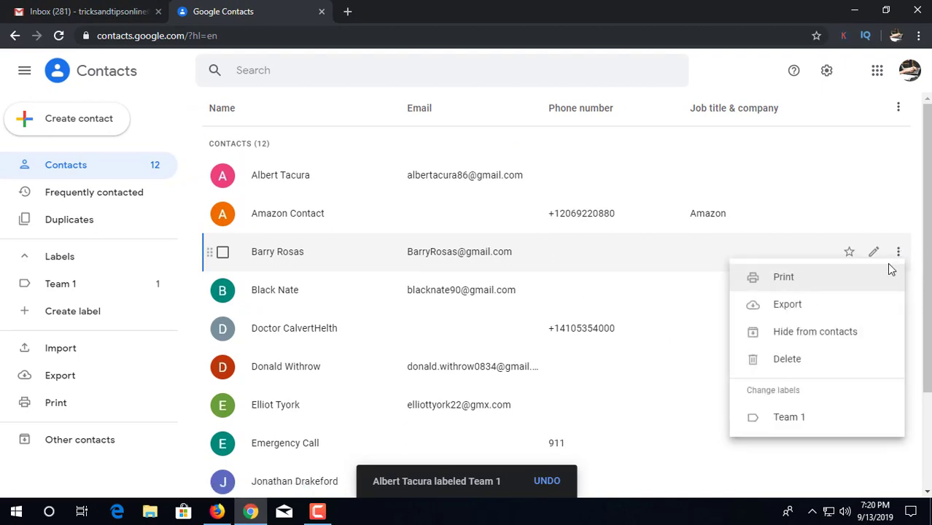
{"action": "left_click", "coordinate": [803, 416]}
{"action": "left_click", "coordinate": [851, 115]}
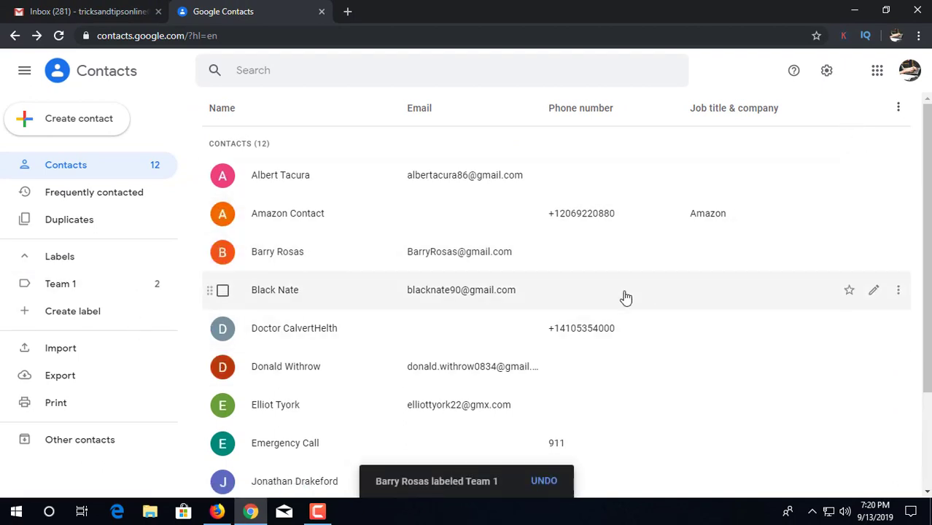
{"action": "left_click", "coordinate": [897, 290]}
{"action": "left_click", "coordinate": [803, 449]}
{"action": "scroll", "coordinate": [824, 277], "scroll_direction": "down", "scroll_amount": 2}
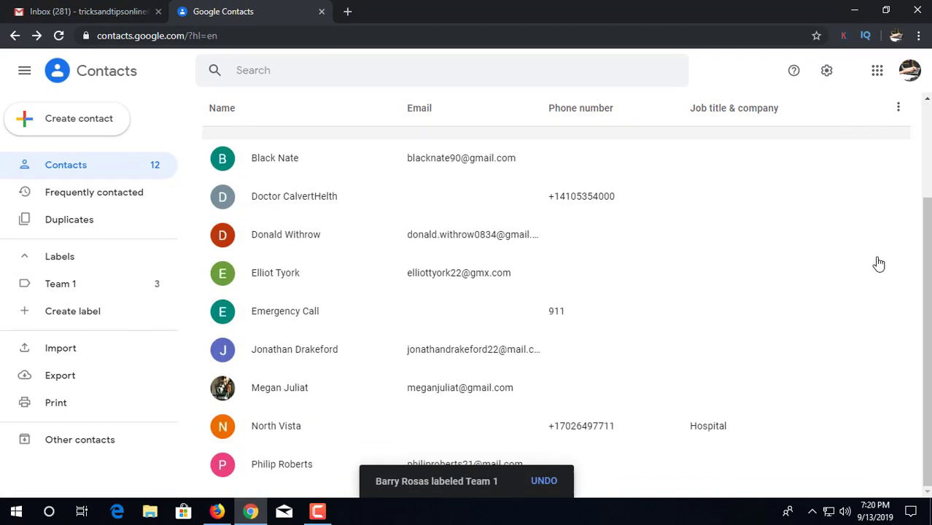
{"action": "left_click", "coordinate": [898, 272]}
{"action": "left_click", "coordinate": [788, 438]}
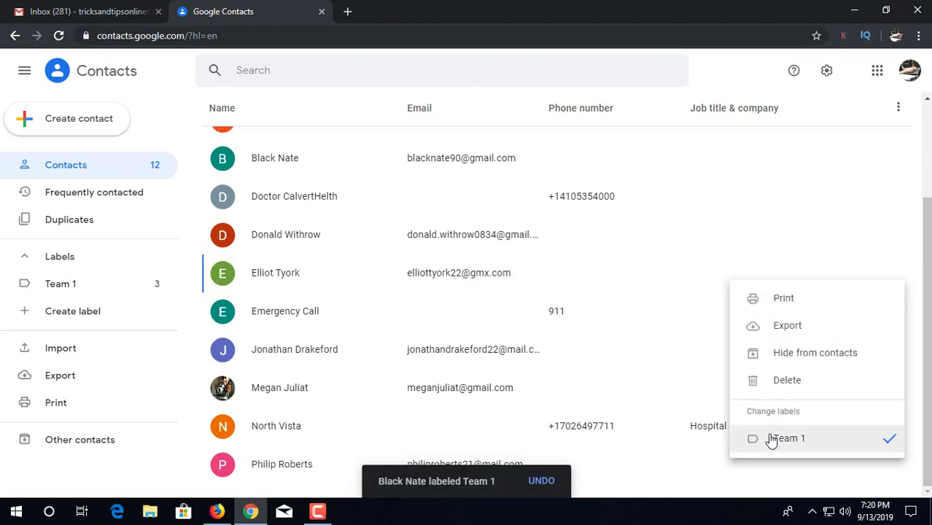
{"action": "left_click", "coordinate": [780, 110]}
{"action": "left_click", "coordinate": [79, 290]}
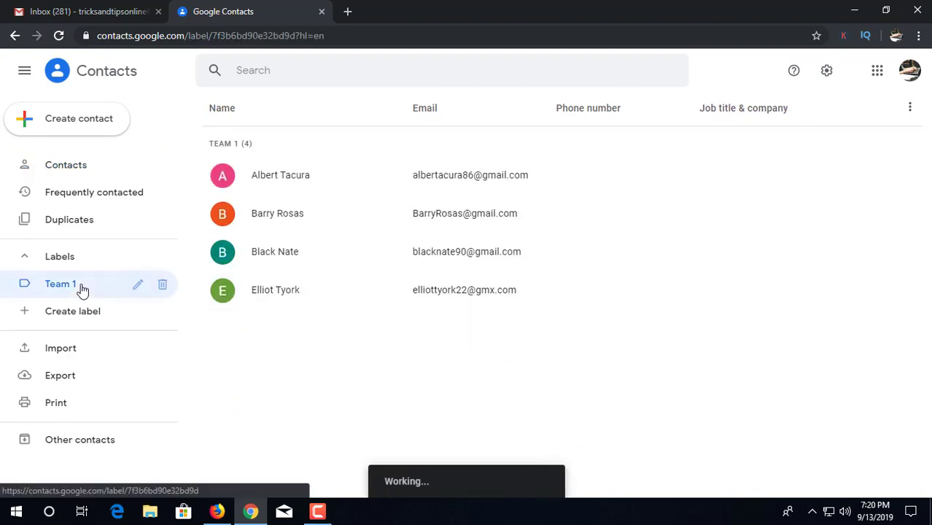
{"action": "left_click", "coordinate": [58, 171]}
{"action": "scroll", "coordinate": [627, 306], "scroll_direction": "down", "scroll_amount": 2}
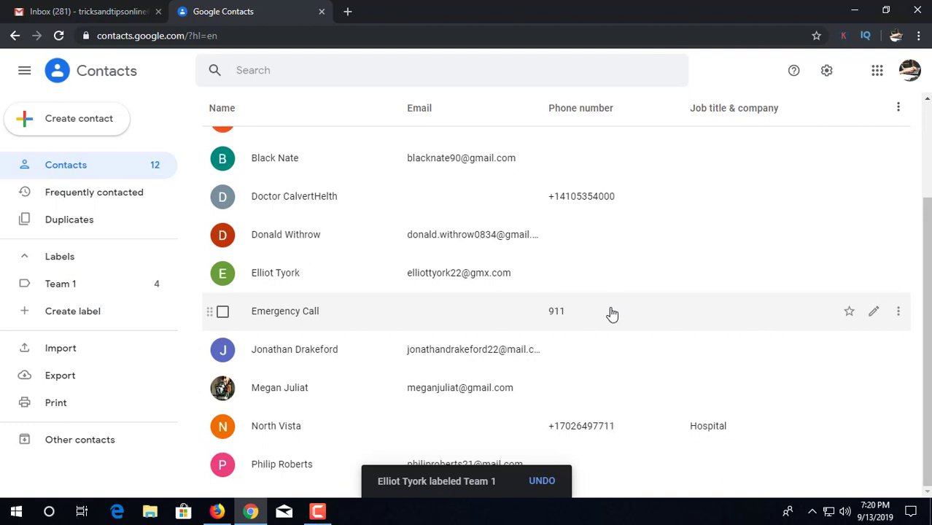
{"action": "left_click", "coordinate": [897, 387]}
{"action": "left_click", "coordinate": [778, 462]}
{"action": "left_click", "coordinate": [809, 120]}
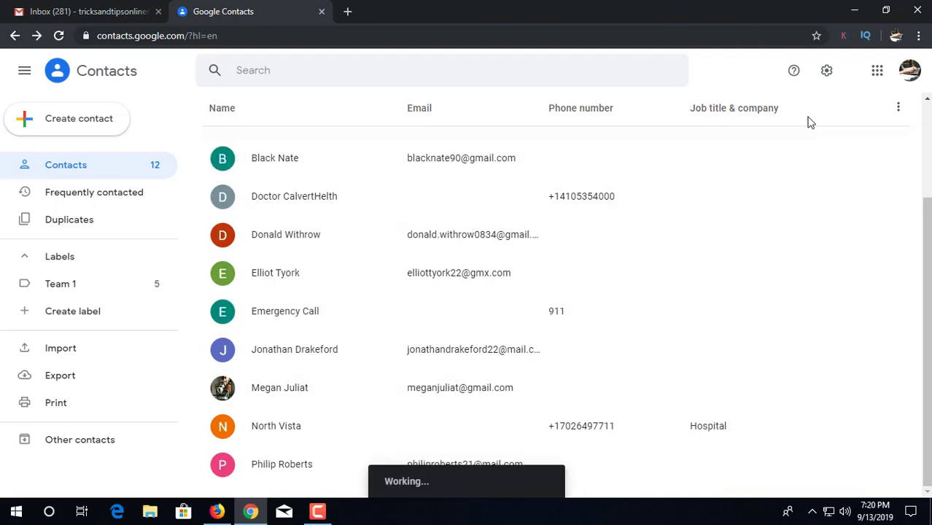
{"action": "scroll", "coordinate": [412, 353], "scroll_direction": "up", "scroll_amount": 2}
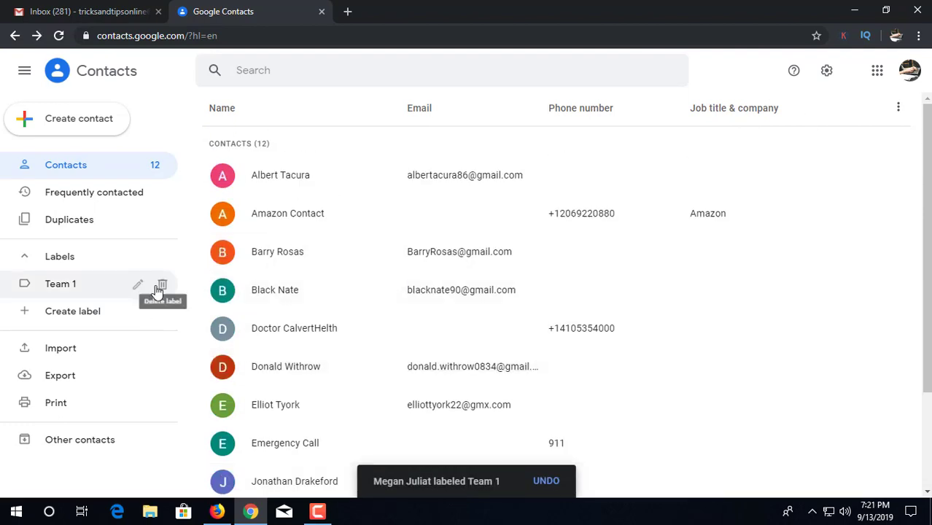
{"action": "left_click", "coordinate": [58, 286]}
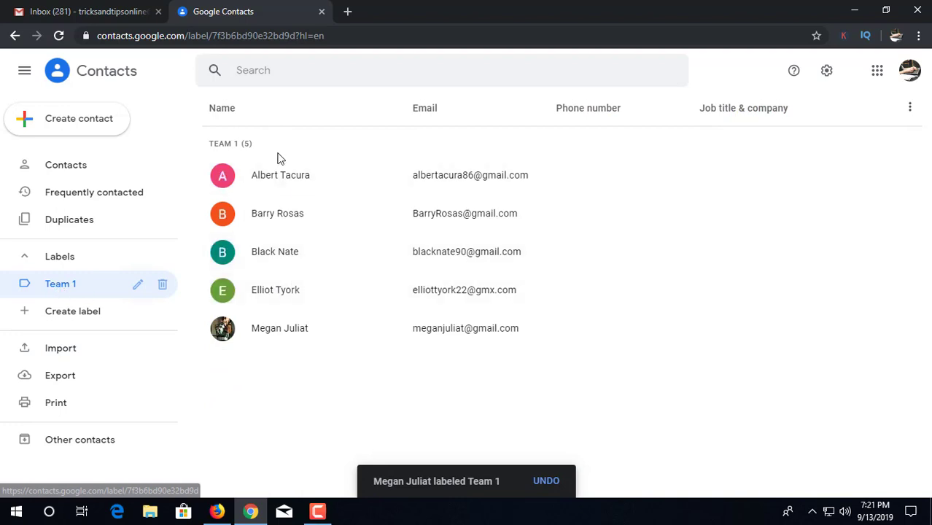
Step: Back in Gmail, address the Assignment draft to the Team 1 group
{"action": "left_click", "coordinate": [74, 165]}
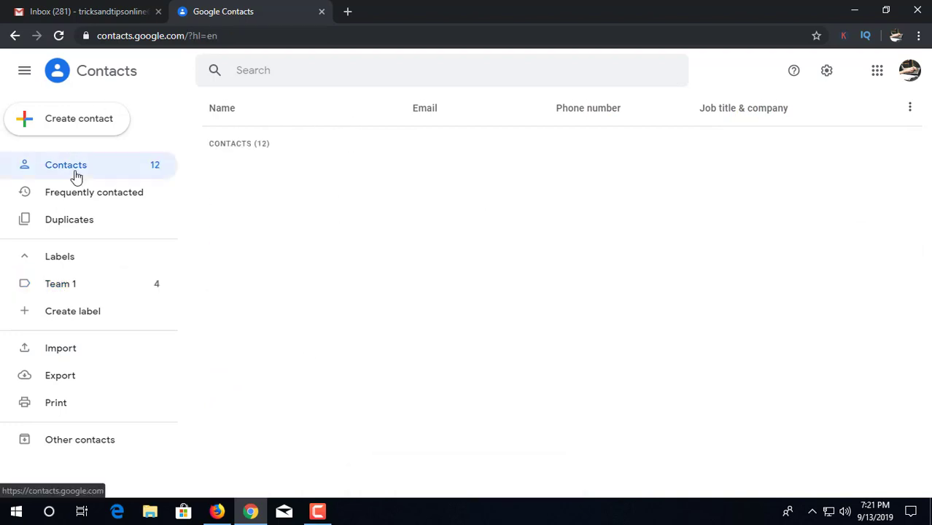
{"action": "left_click", "coordinate": [86, 10]}
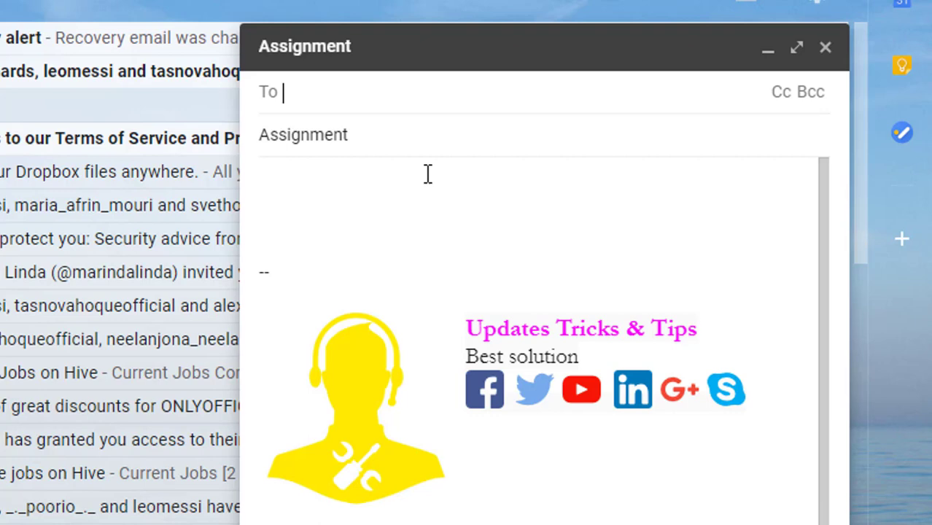
{"action": "left_click", "coordinate": [417, 150]}
{"action": "left_click", "coordinate": [358, 107]}
{"action": "type", "text": "t"}
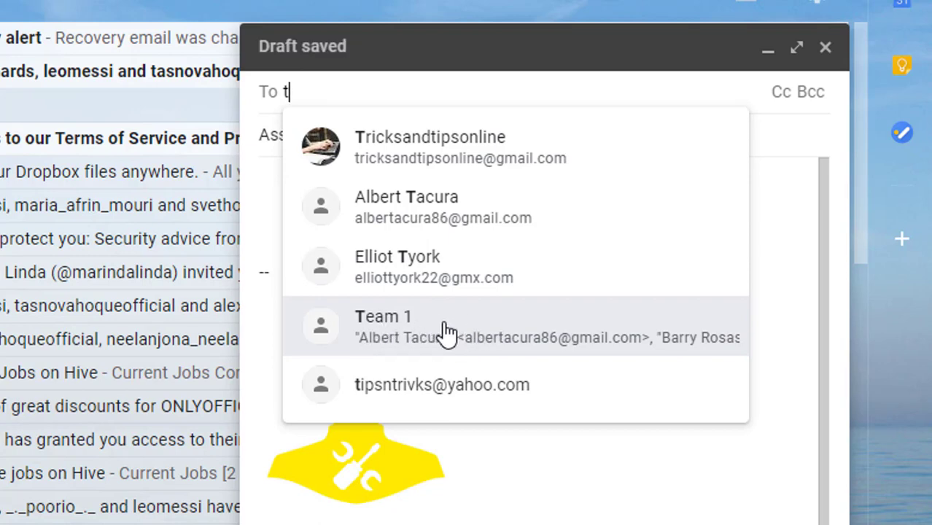
{"action": "left_click", "coordinate": [447, 333]}
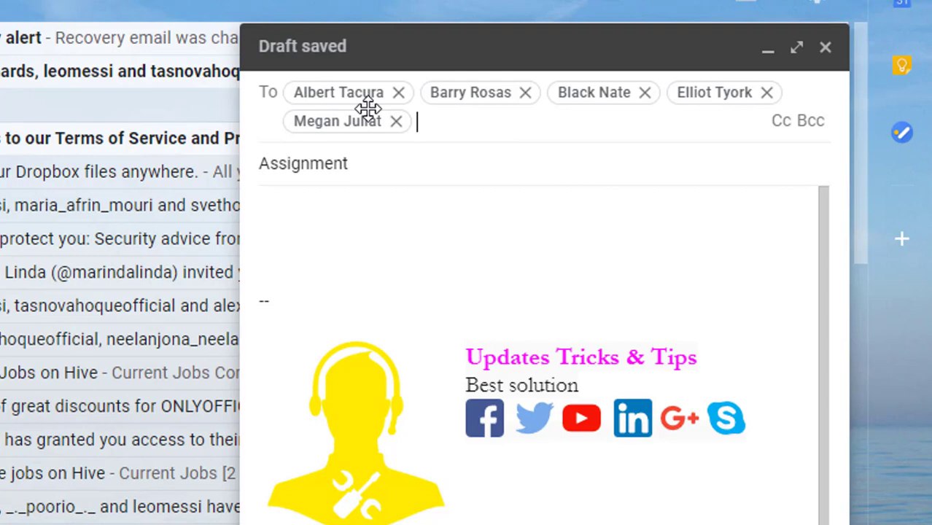
Step: Write the body 'Please find the file in attachment', accepting Smart Compose's completion
{"action": "left_click", "coordinate": [389, 182]}
{"action": "type", "text": "Pl"}
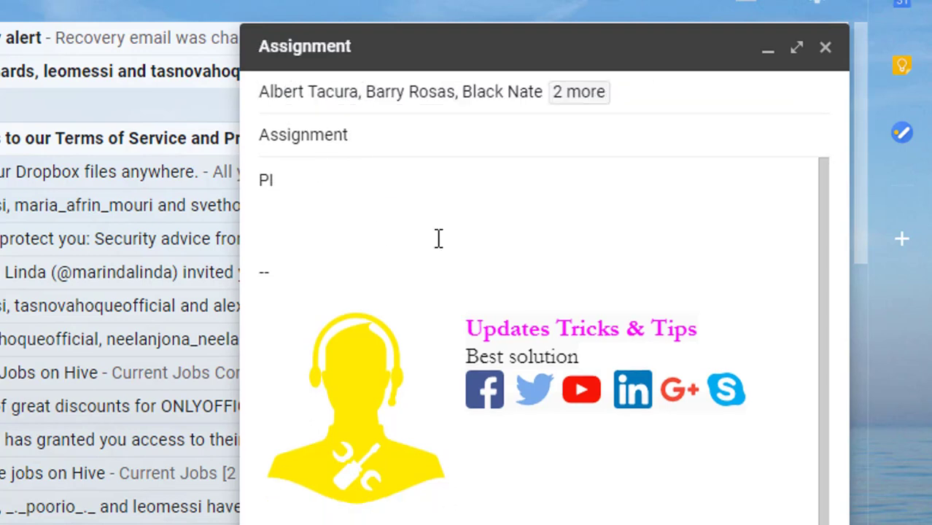
{"action": "type", "text": "ease find "}
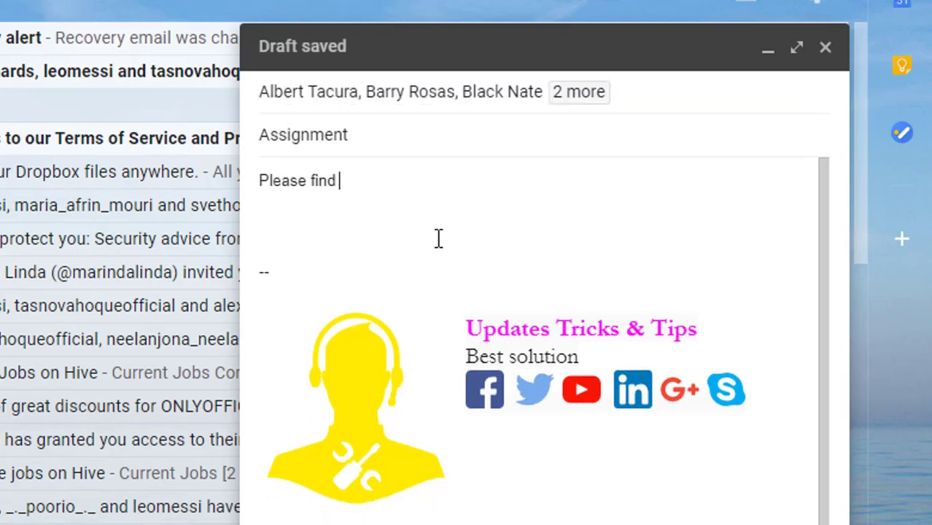
{"action": "type", "text": "the fil"}
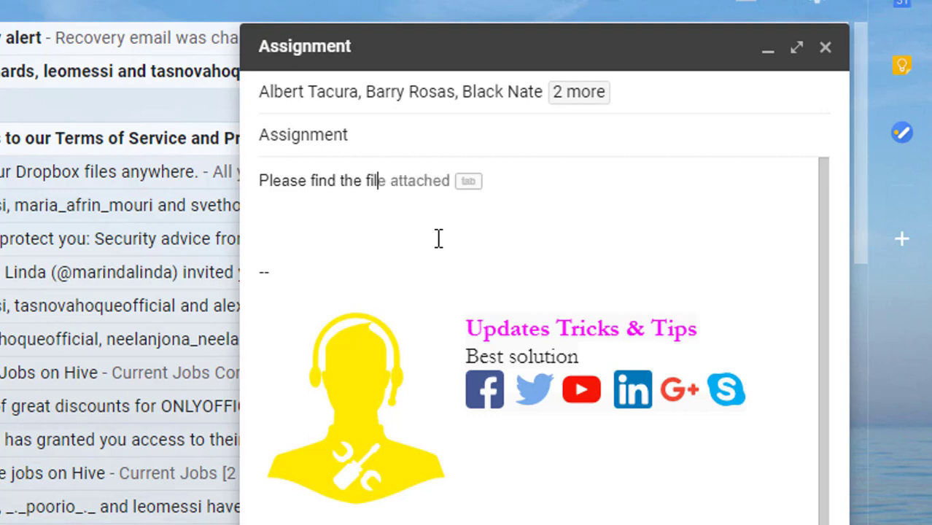
{"action": "type", "text": "e in a"}
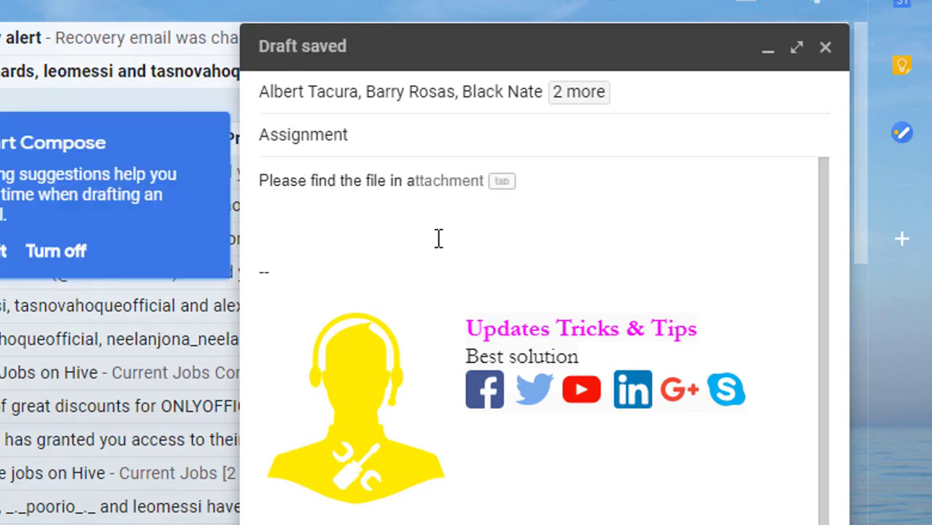
{"action": "key", "text": "Tab"}
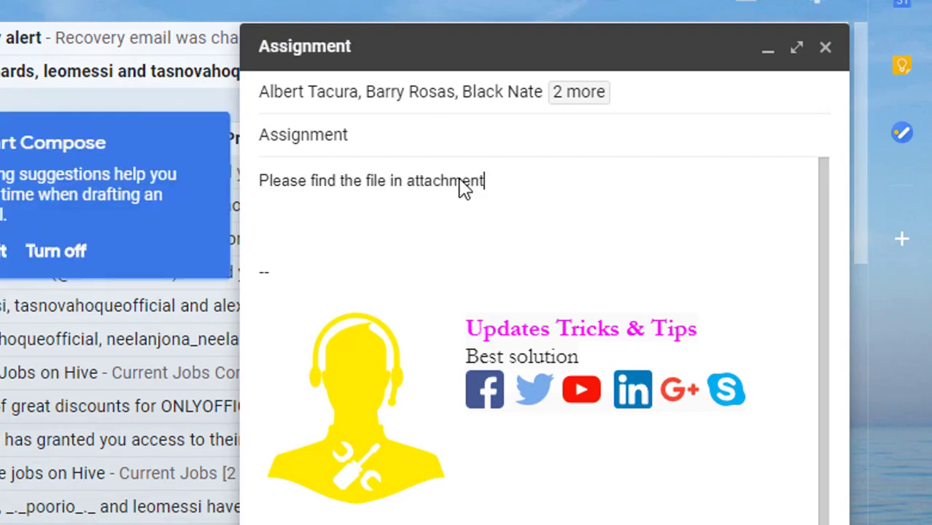